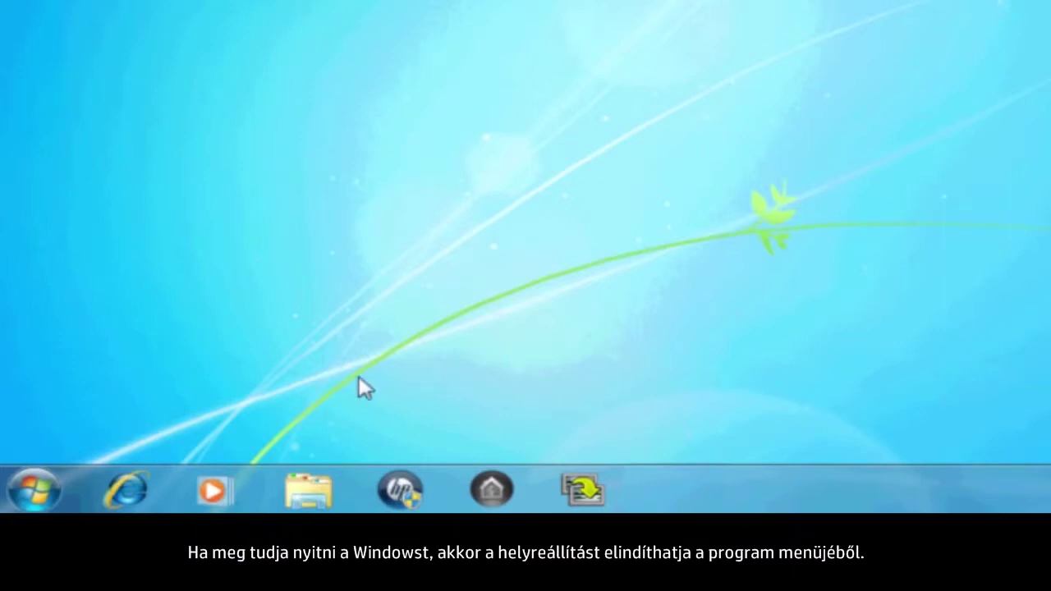
Launch Recovery Manager from the Start menu's All Programs Recovery Manager folder.
{"action": "left_click", "coordinate": [34, 490]}
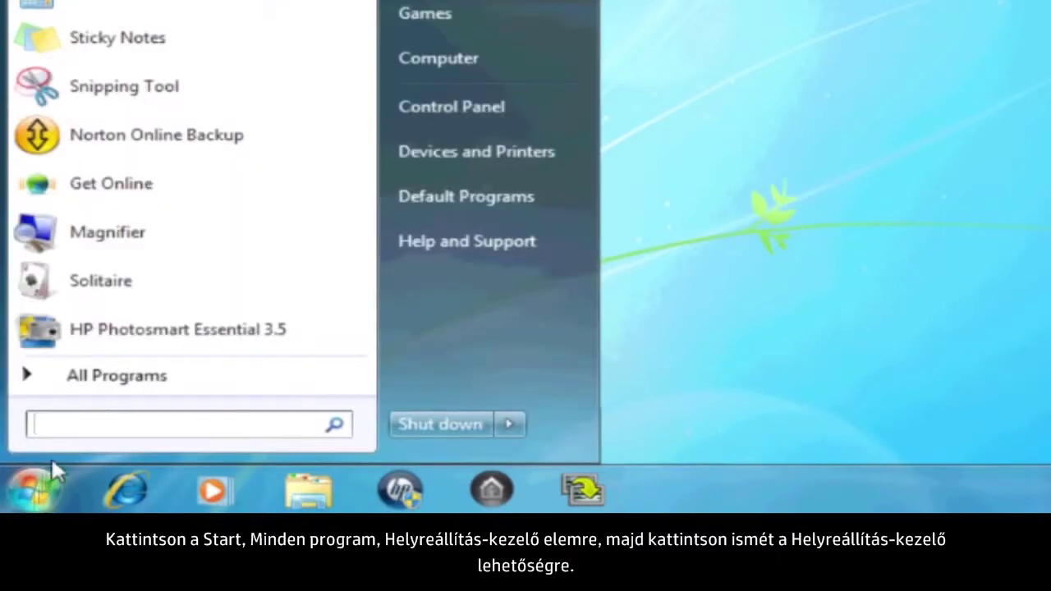
{"action": "left_click", "coordinate": [100, 375]}
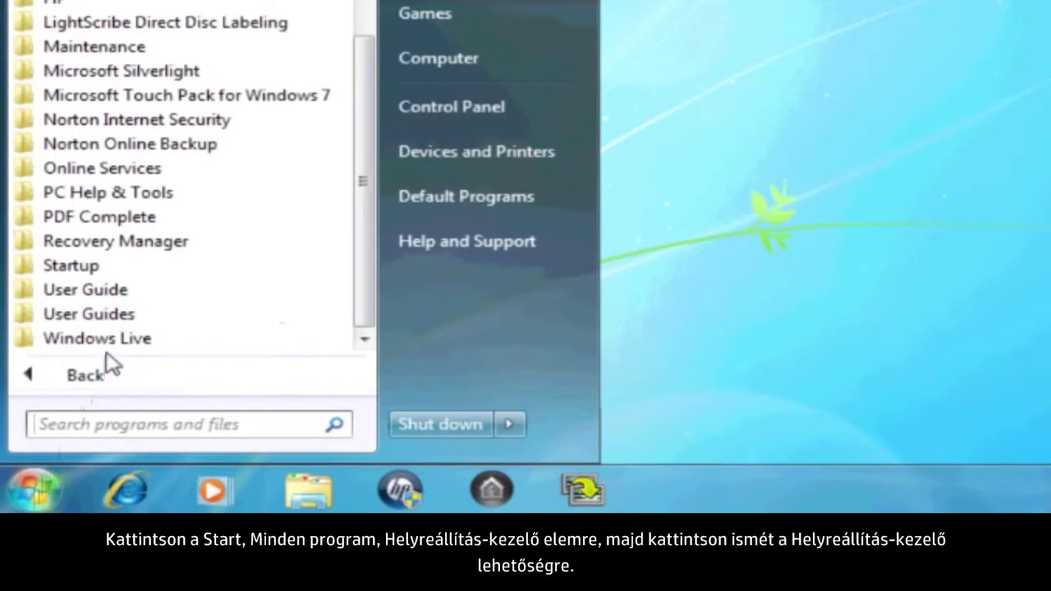
{"action": "left_click", "coordinate": [100, 245]}
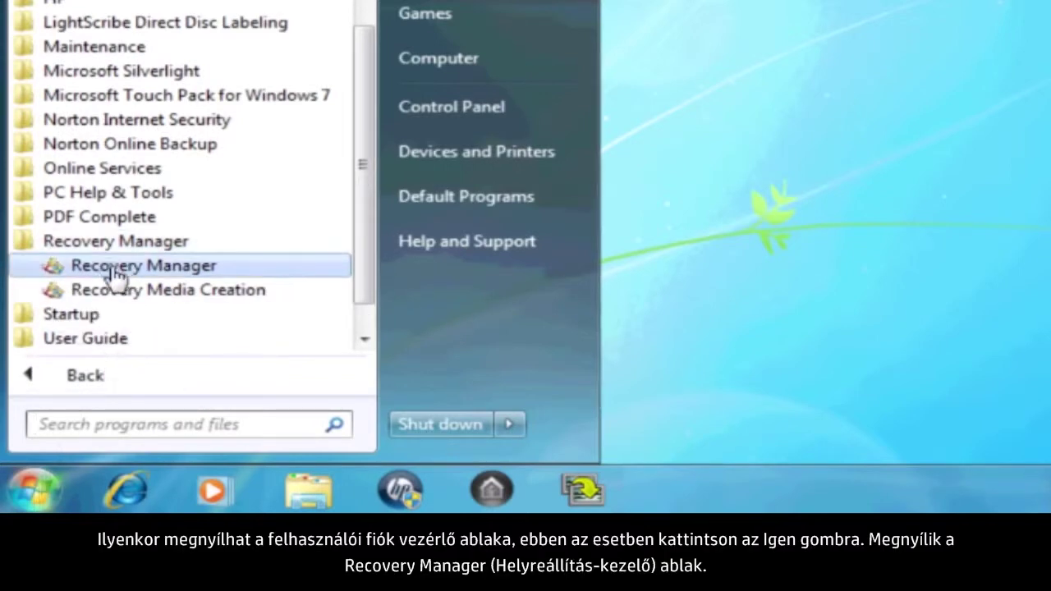
{"action": "left_click", "coordinate": [113, 267]}
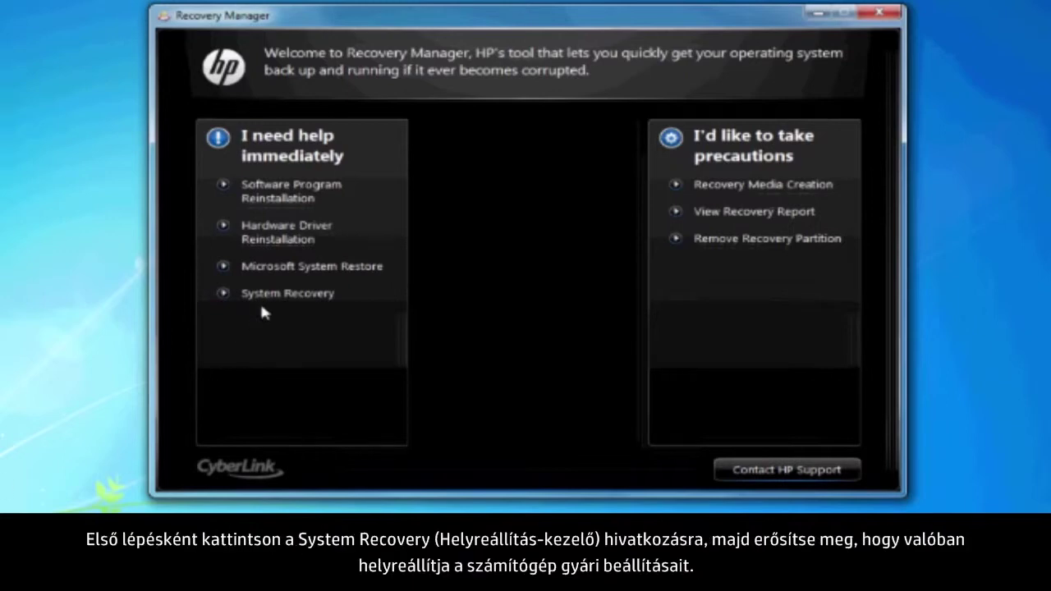
Start System Recovery and choose Yes to restore the original factory condition.
{"action": "left_click", "coordinate": [271, 295]}
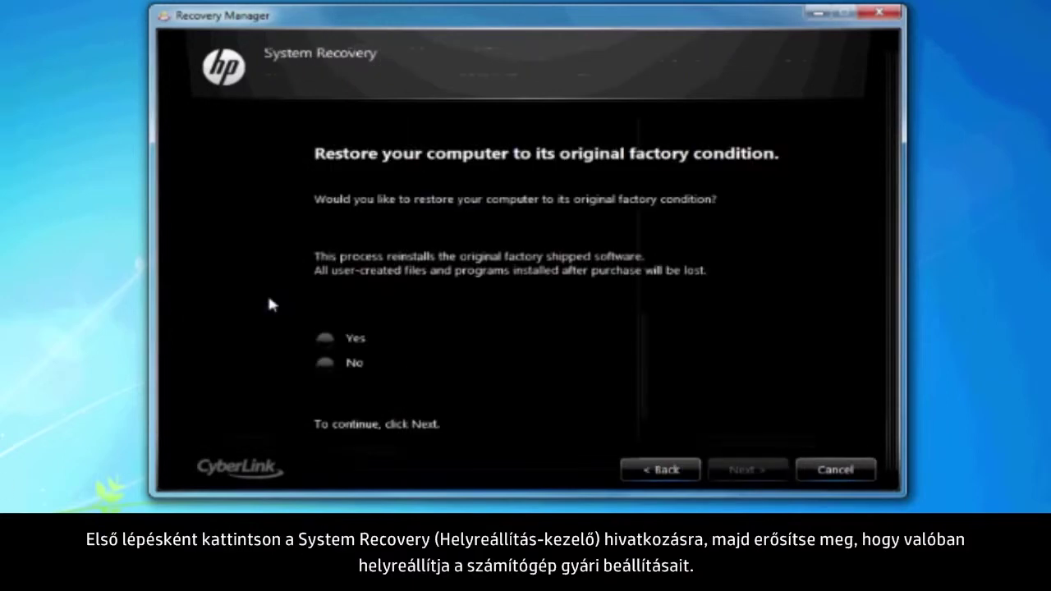
{"action": "left_click", "coordinate": [325, 341]}
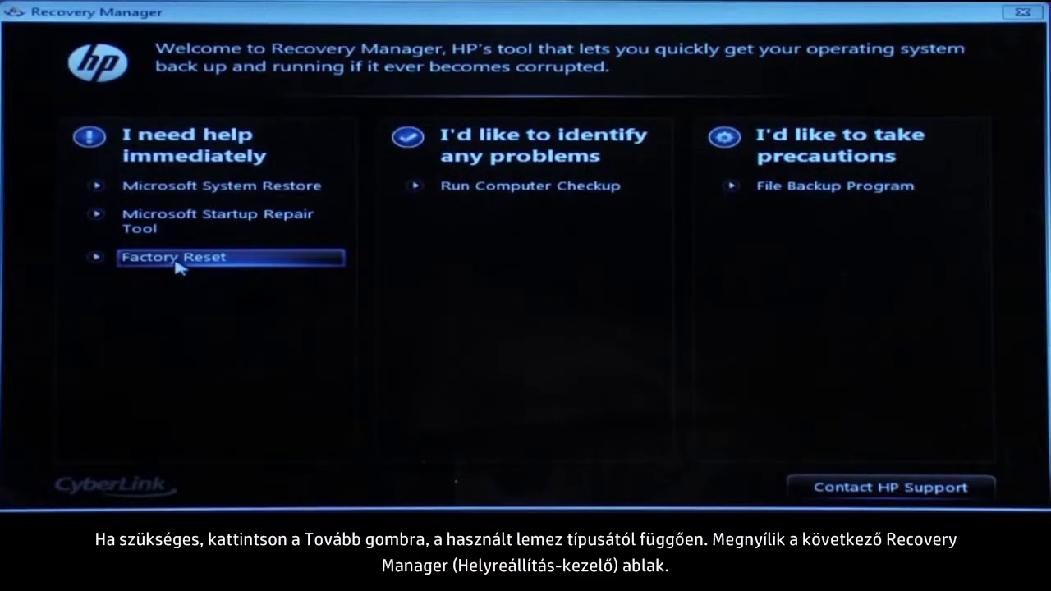
Choose Factory Reset with 'Back up your files first (recommended)' and continue to the File Backup Wizard.
{"action": "left_click", "coordinate": [177, 261]}
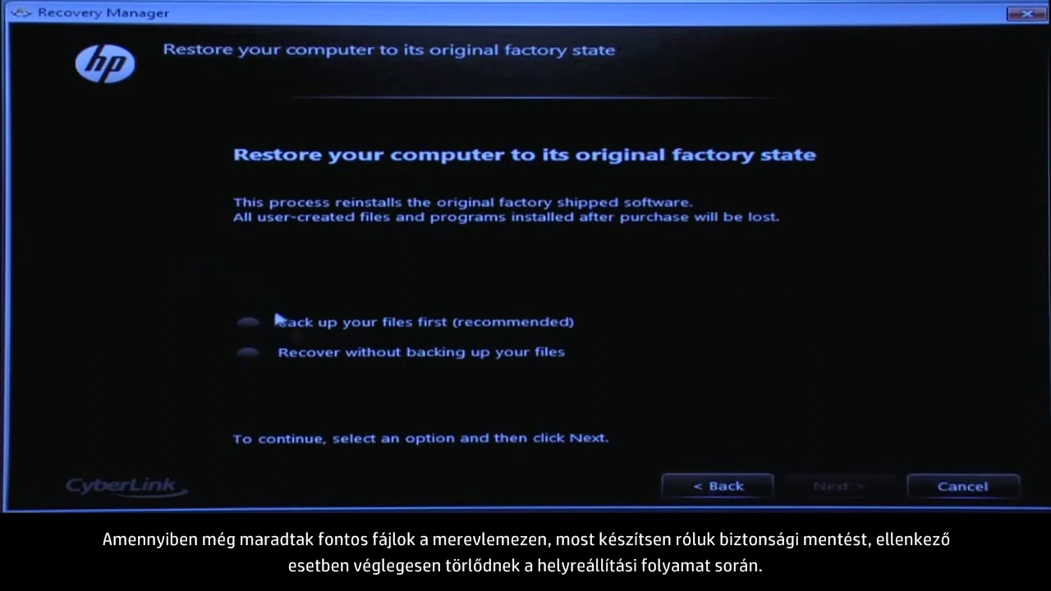
{"action": "left_click", "coordinate": [246, 328]}
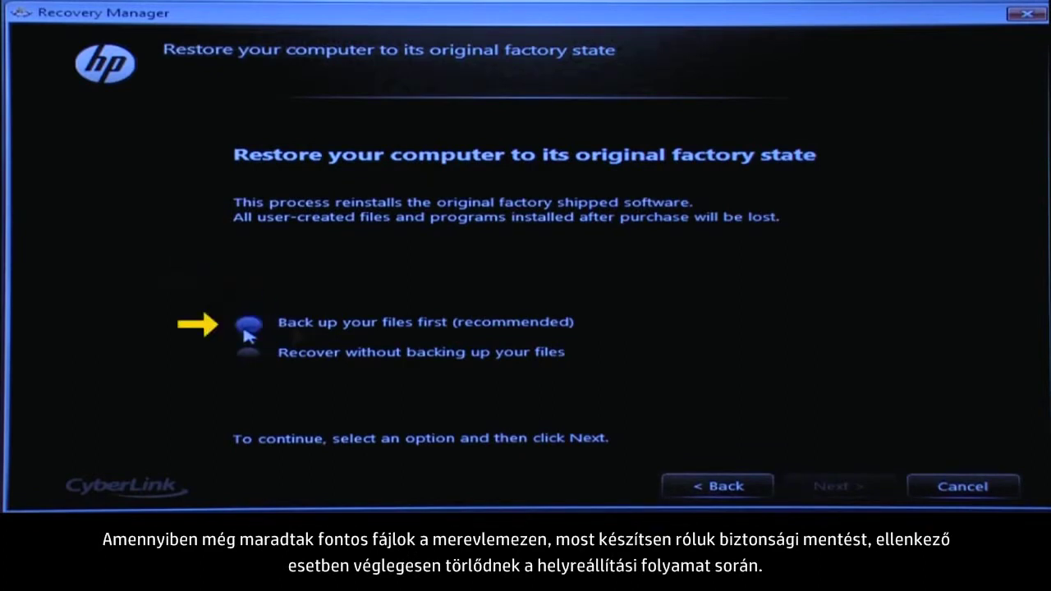
{"action": "left_click", "coordinate": [246, 327]}
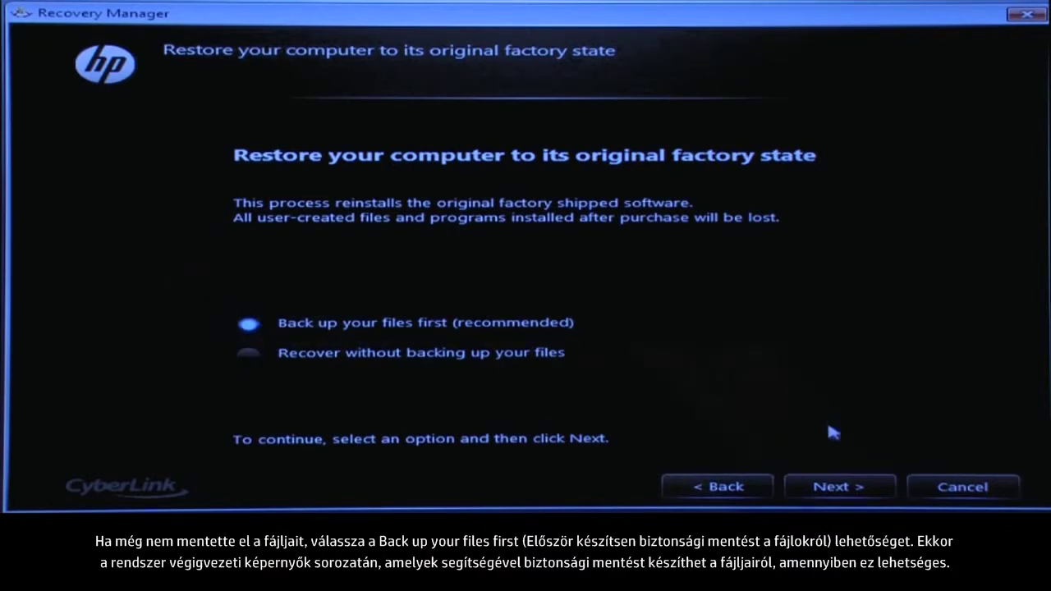
{"action": "left_click", "coordinate": [839, 488]}
Scan the file types and create the backup on H:\Removable Disk.
{"action": "left_click", "coordinate": [841, 496]}
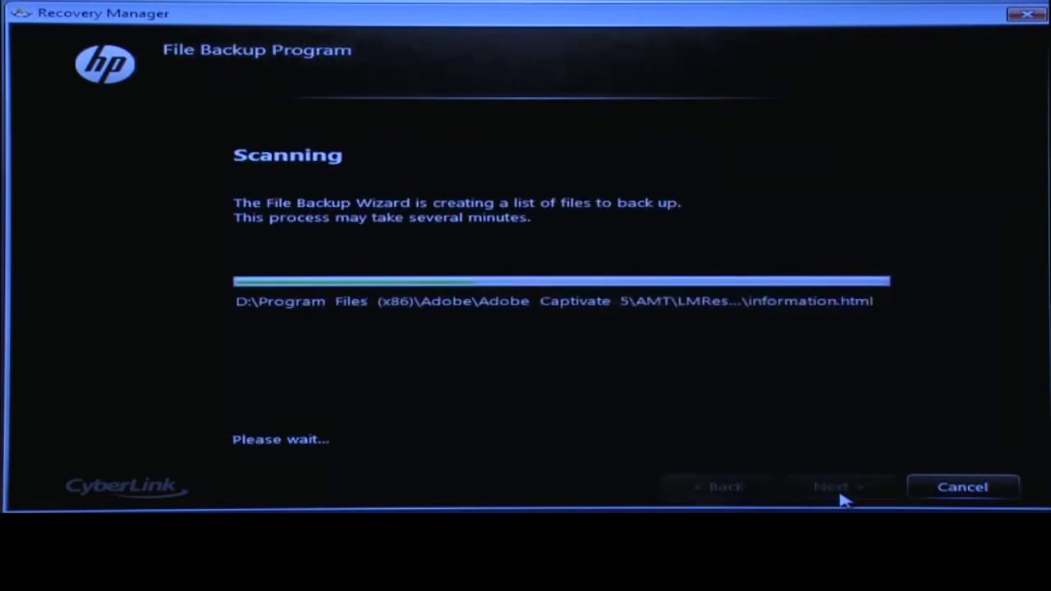
{"action": "left_click", "coordinate": [326, 249]}
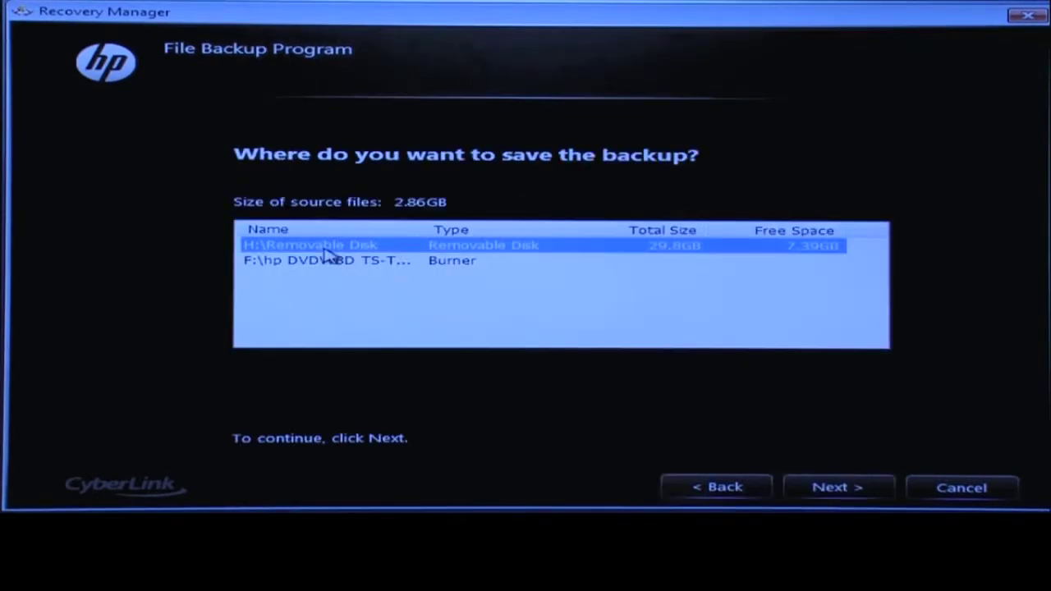
{"action": "left_click", "coordinate": [834, 488]}
{"action": "left_click", "coordinate": [834, 487]}
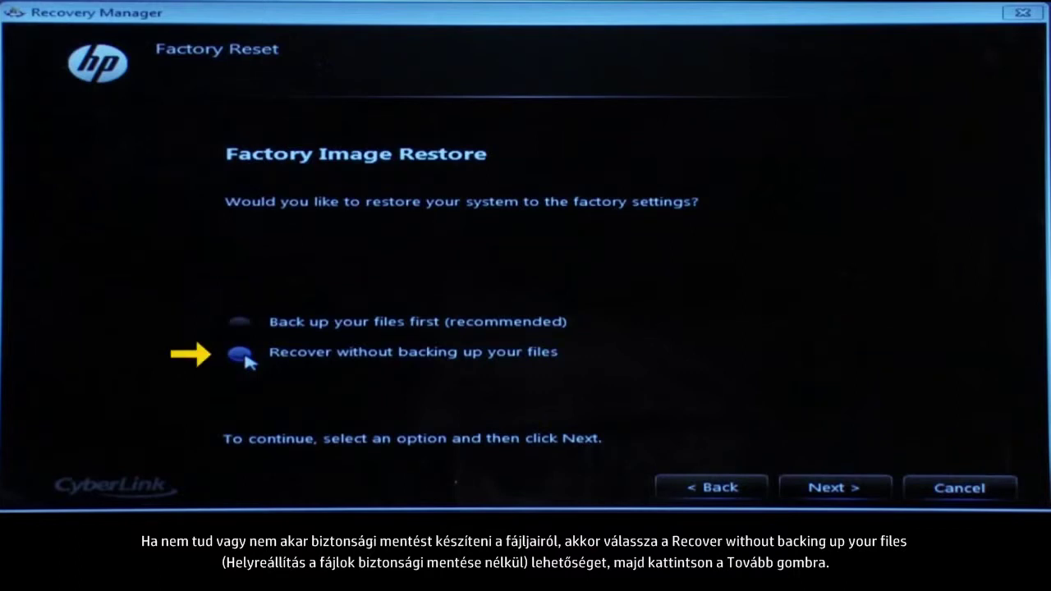
Run the factory image restore with 'Recover without backing up your files', accepting the device WARNING.
{"action": "left_click", "coordinate": [241, 354]}
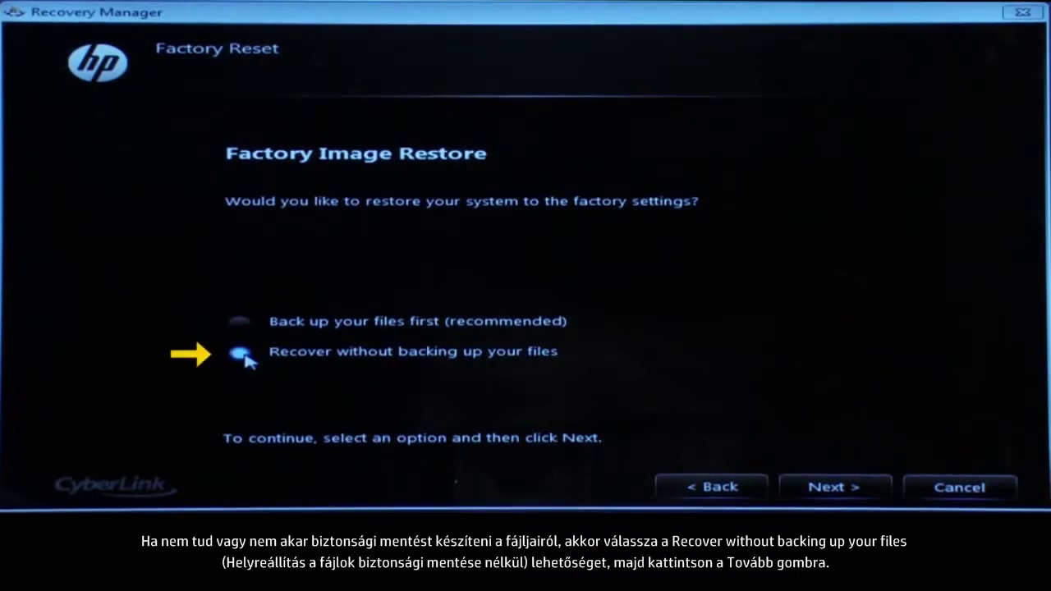
{"action": "left_click", "coordinate": [821, 487]}
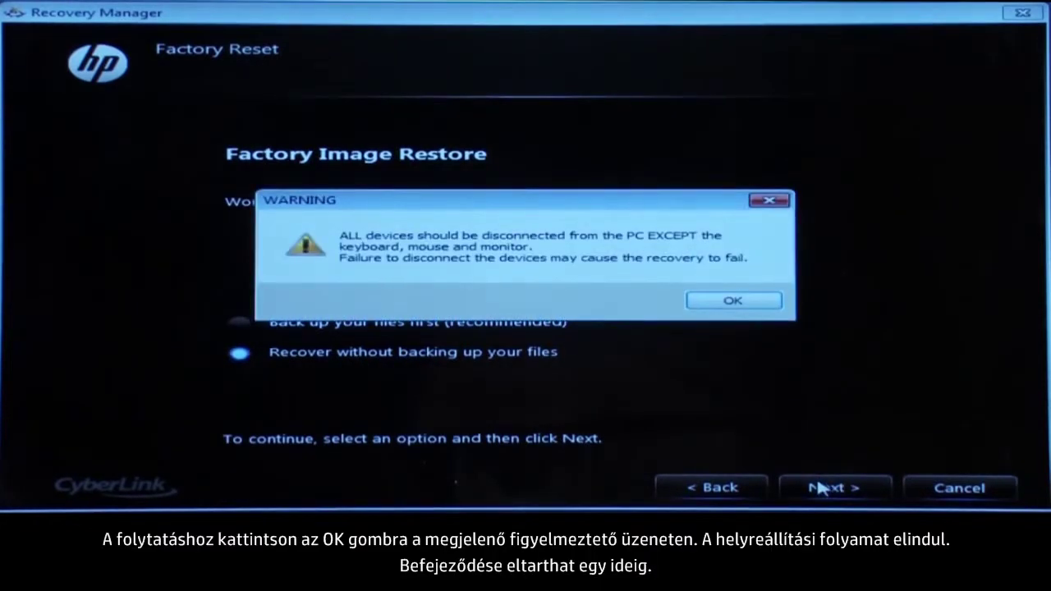
{"action": "left_click", "coordinate": [733, 302]}
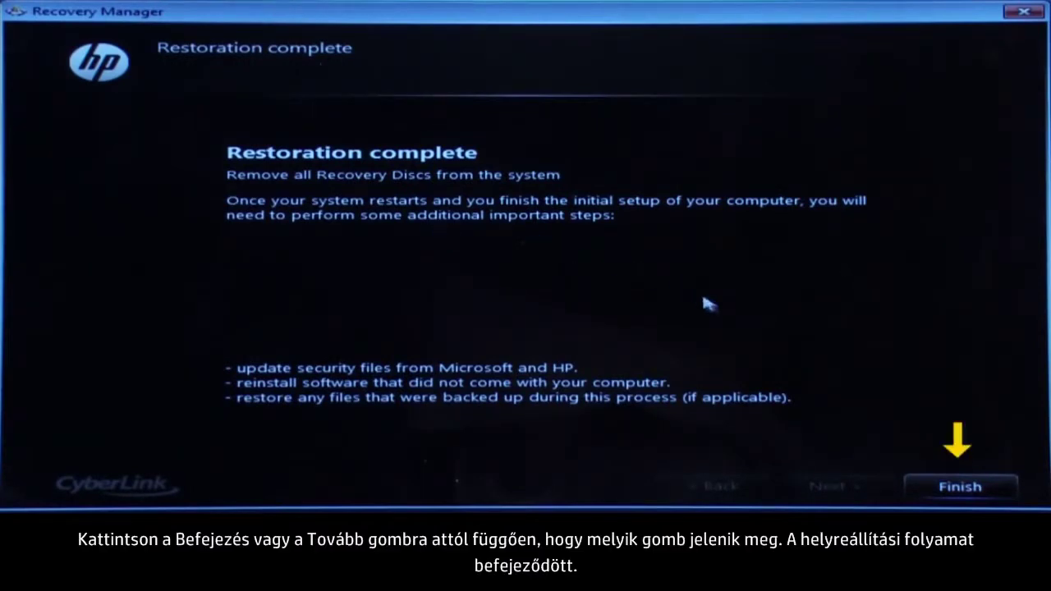
Click Finish on the Restoration complete screen to reboot to the HP startup screen.
{"action": "left_click", "coordinate": [952, 489]}
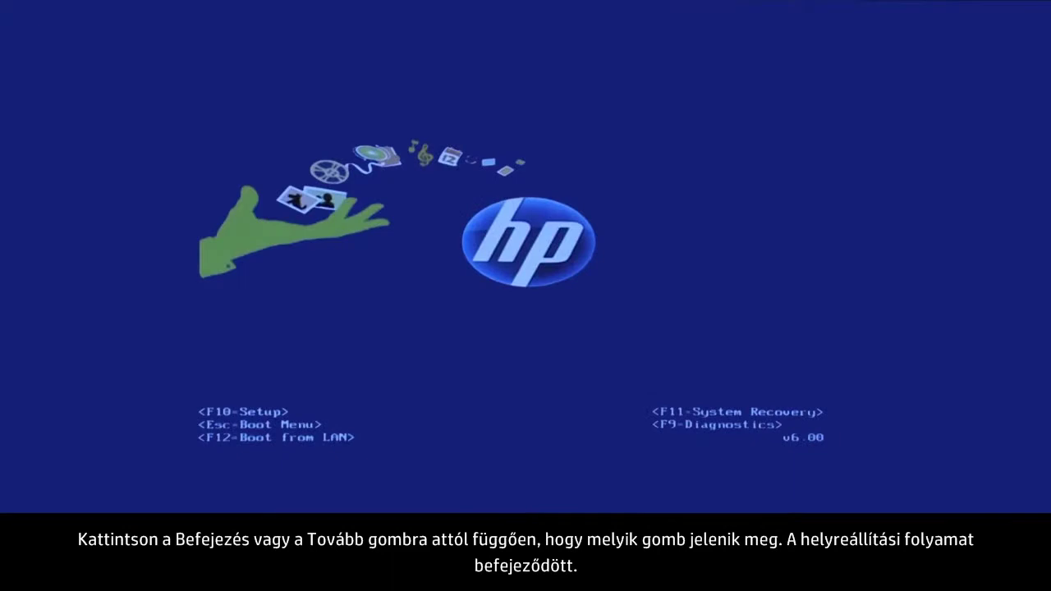